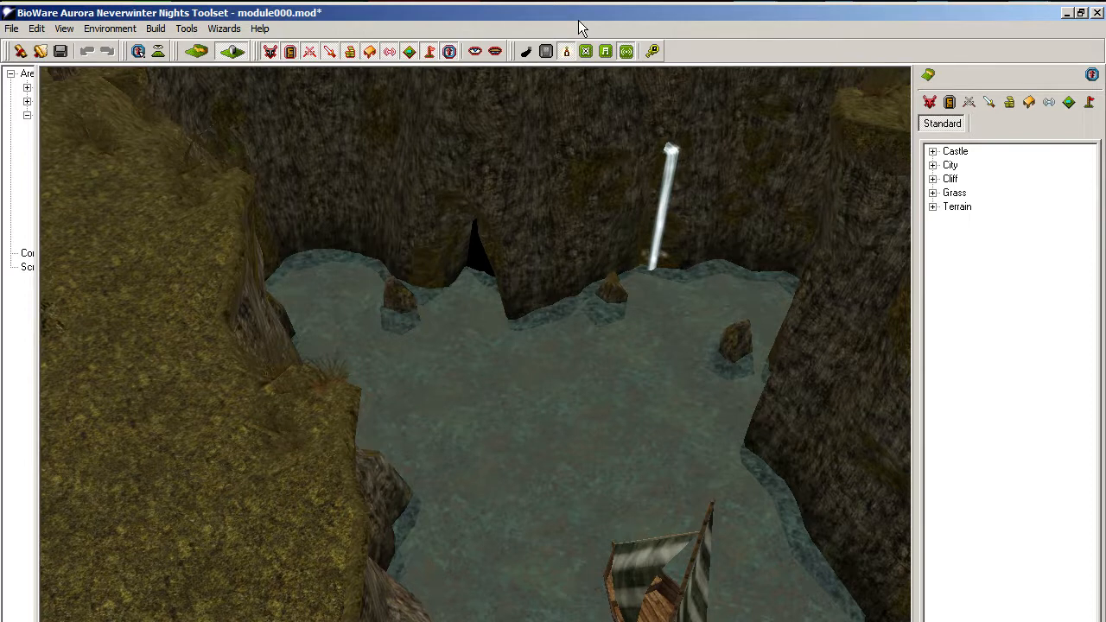
Step: Toggle the tile grid with Ctrl+G, briefly check the viewport debug menu, and refocus the toolset window
{"action": "key", "text": "ctrl+g"}
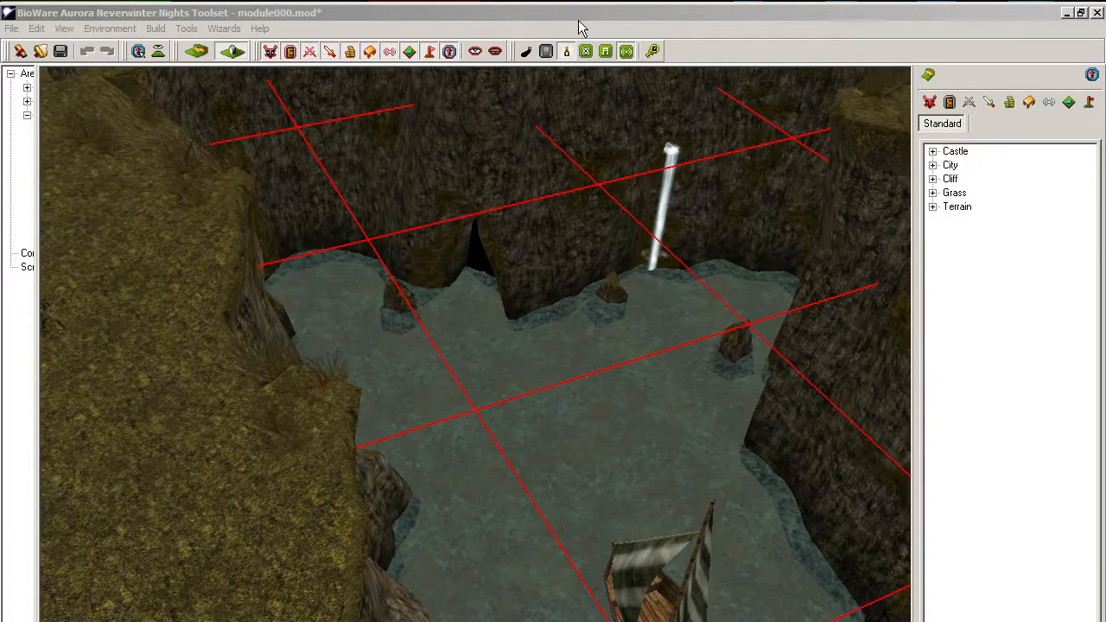
{"action": "right_click", "coordinate": [60, 605]}
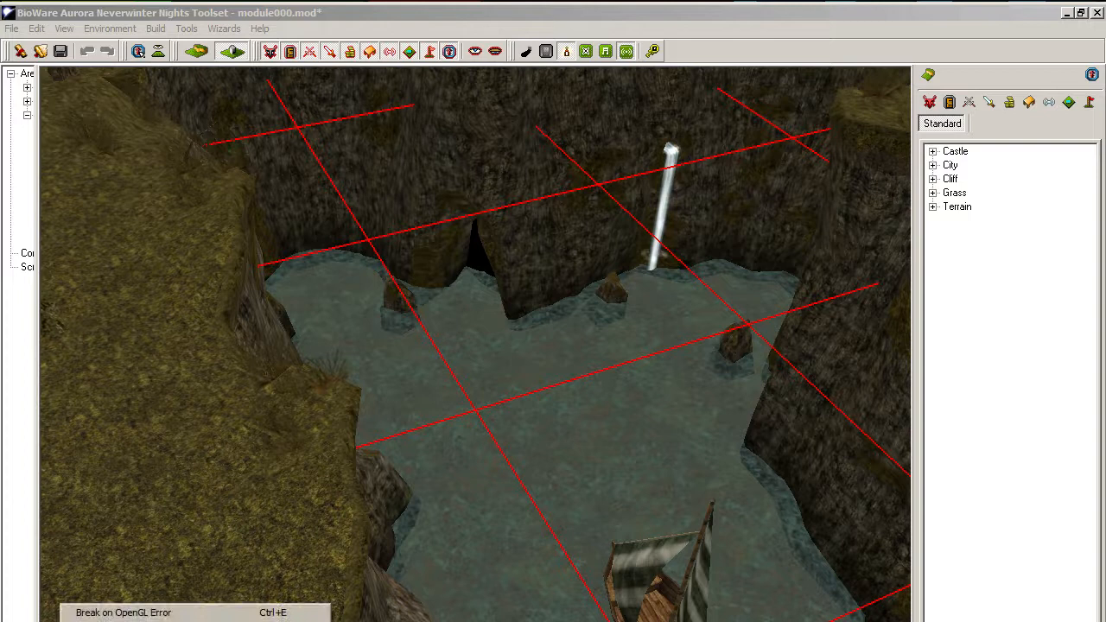
{"action": "key", "text": "Escape"}
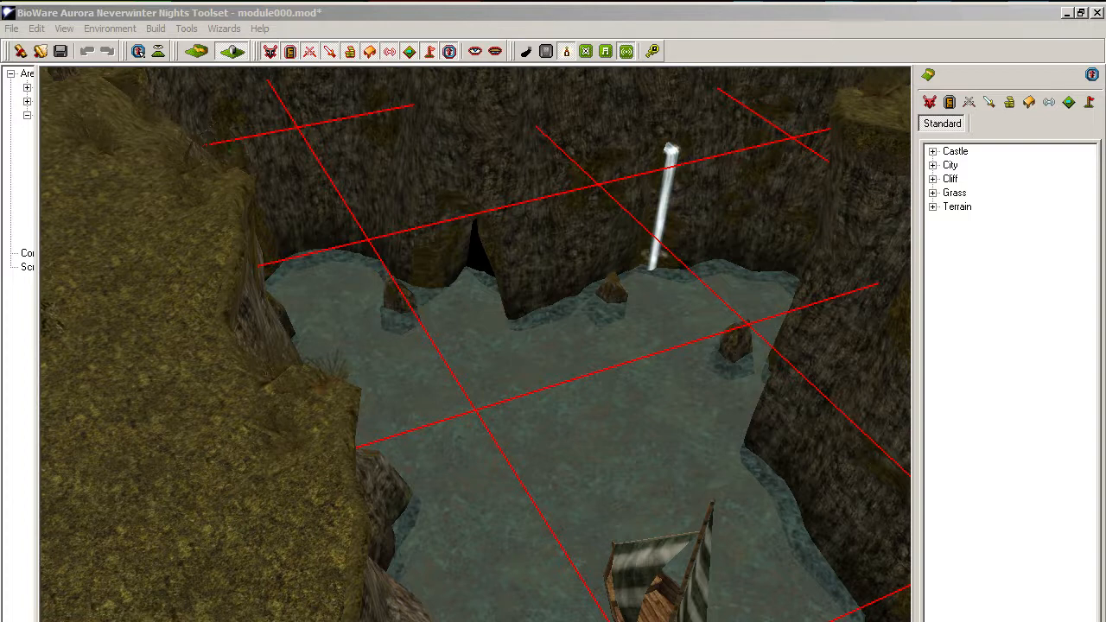
{"action": "left_click", "coordinate": [688, 22]}
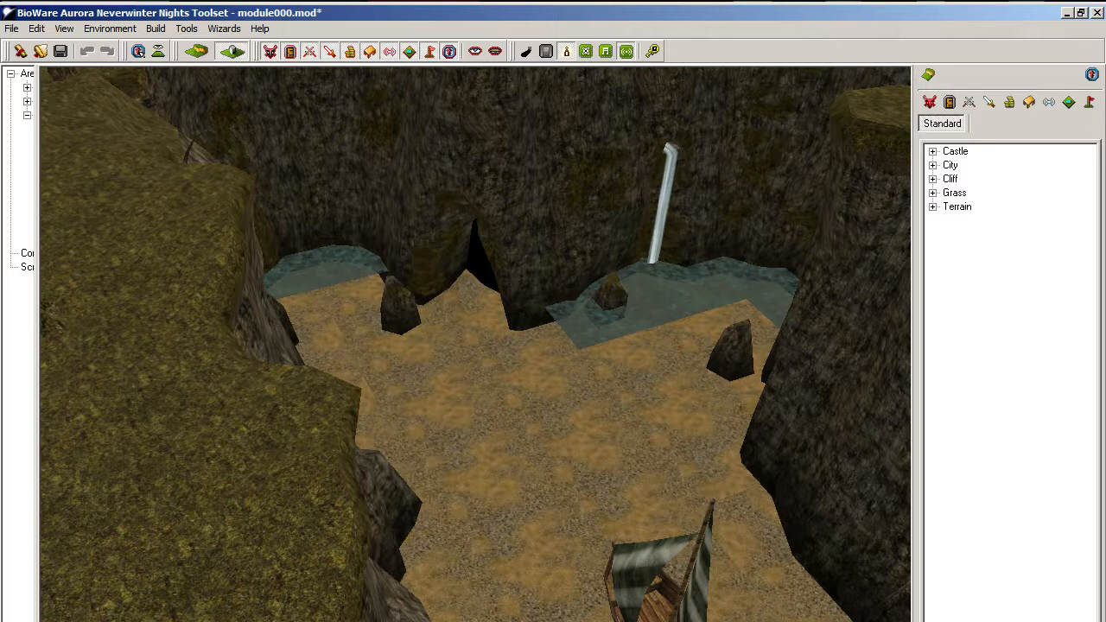
Step: Render the water tiles over the central and right canyon-floor sand sections
{"action": "left_click", "coordinate": [449, 337]}
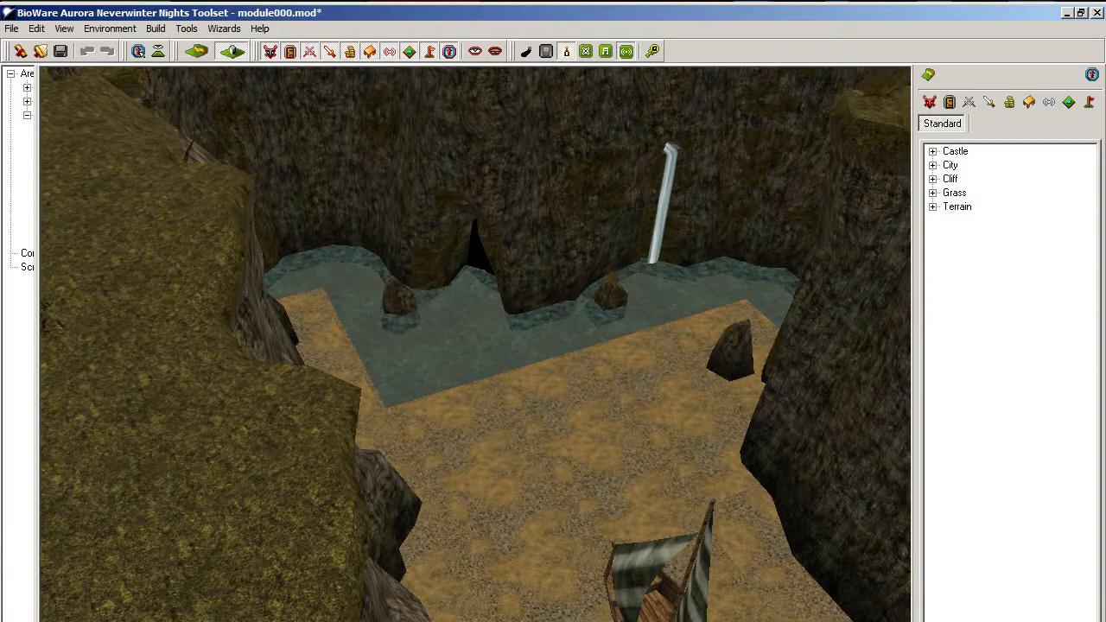
{"action": "left_click", "coordinate": [680, 393]}
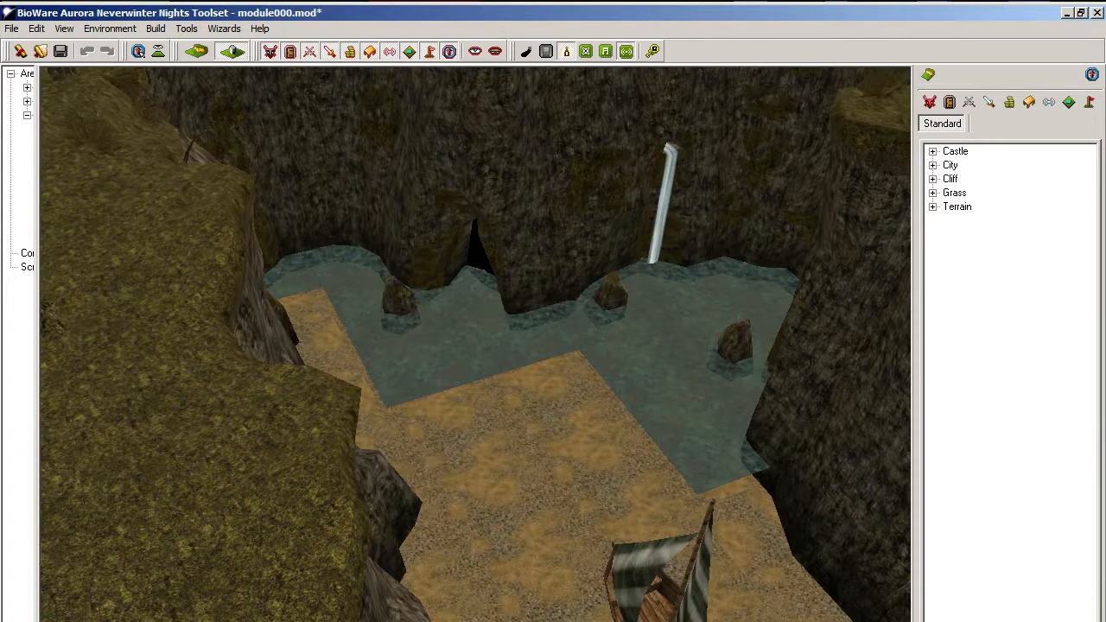
{"action": "left_click", "coordinate": [328, 346]}
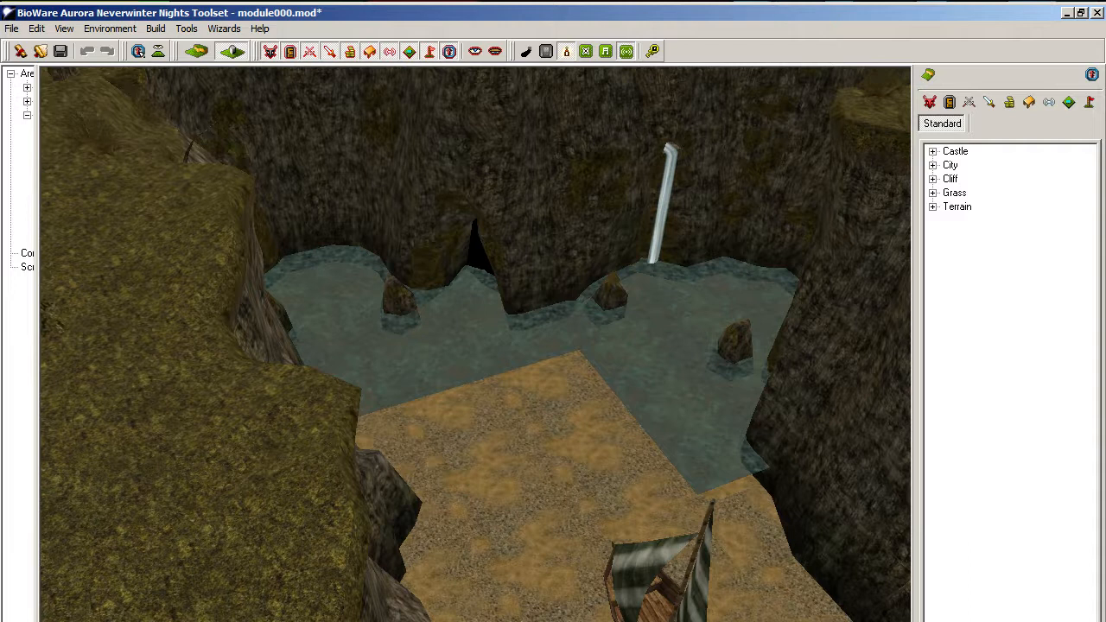
{"action": "left_click", "coordinate": [542, 432]}
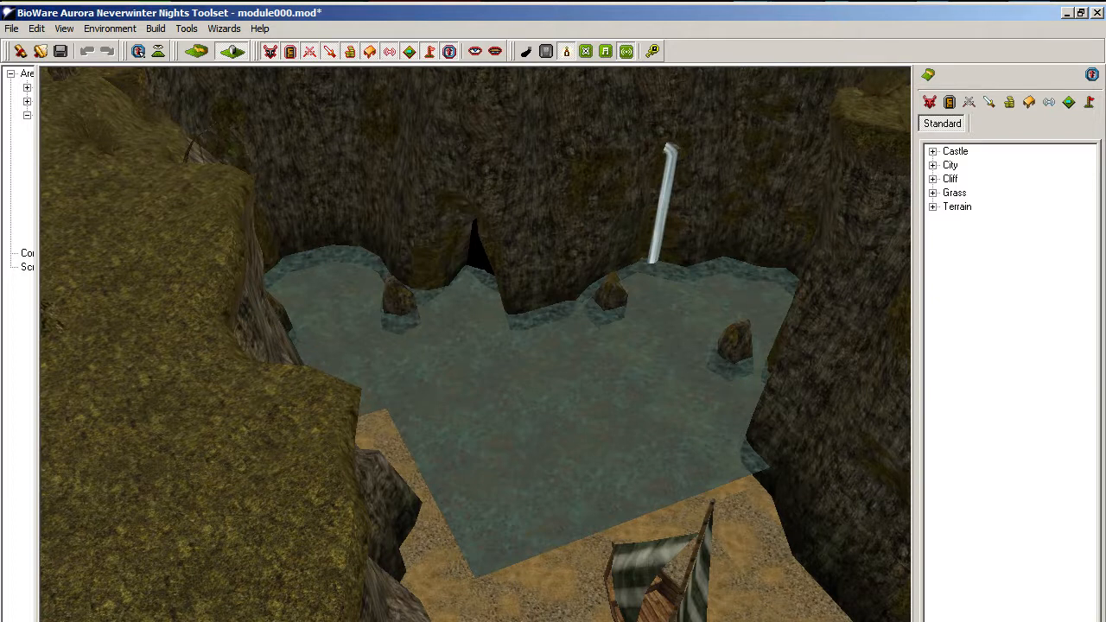
Step: Flood the lower-right beach and the beach by the dock, shrinking the last sand patch
{"action": "left_click", "coordinate": [777, 536]}
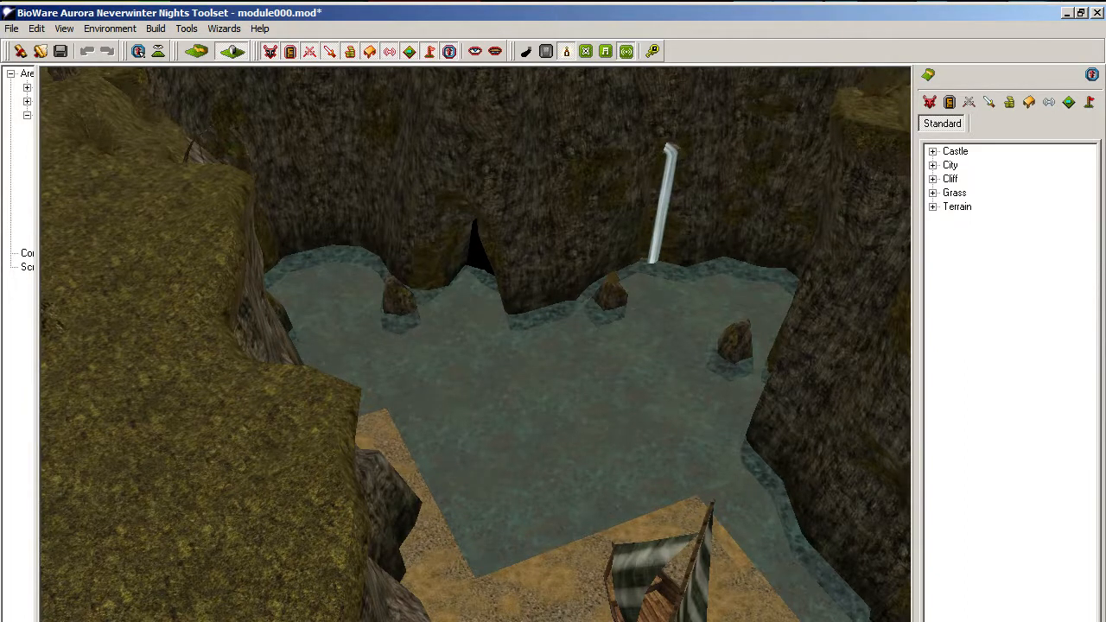
{"action": "left_click", "coordinate": [596, 535]}
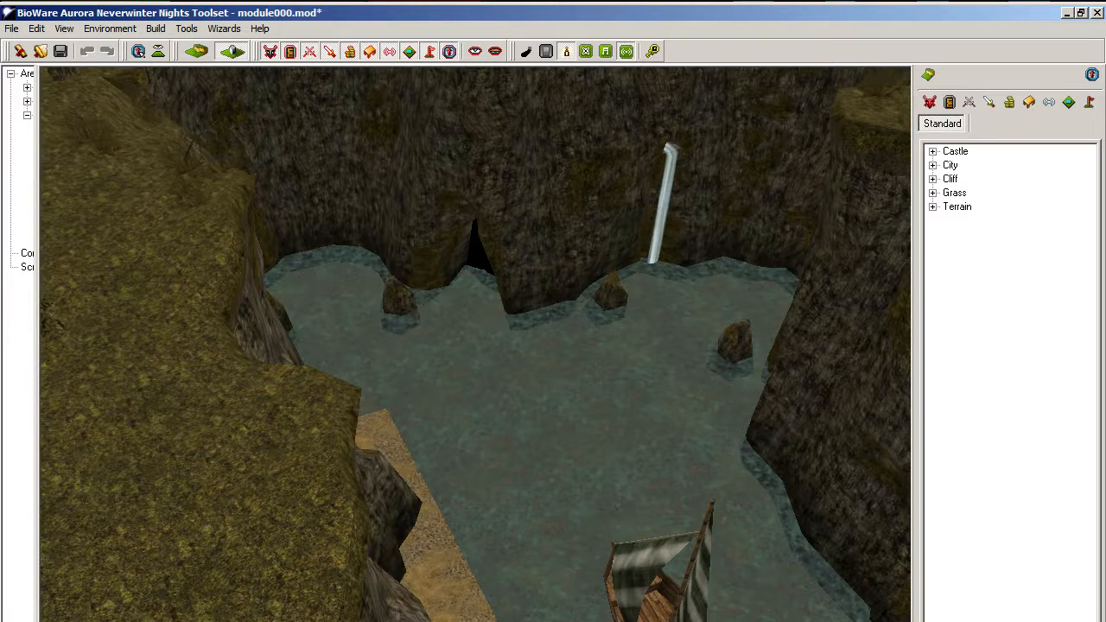
{"action": "key", "text": "Delete"}
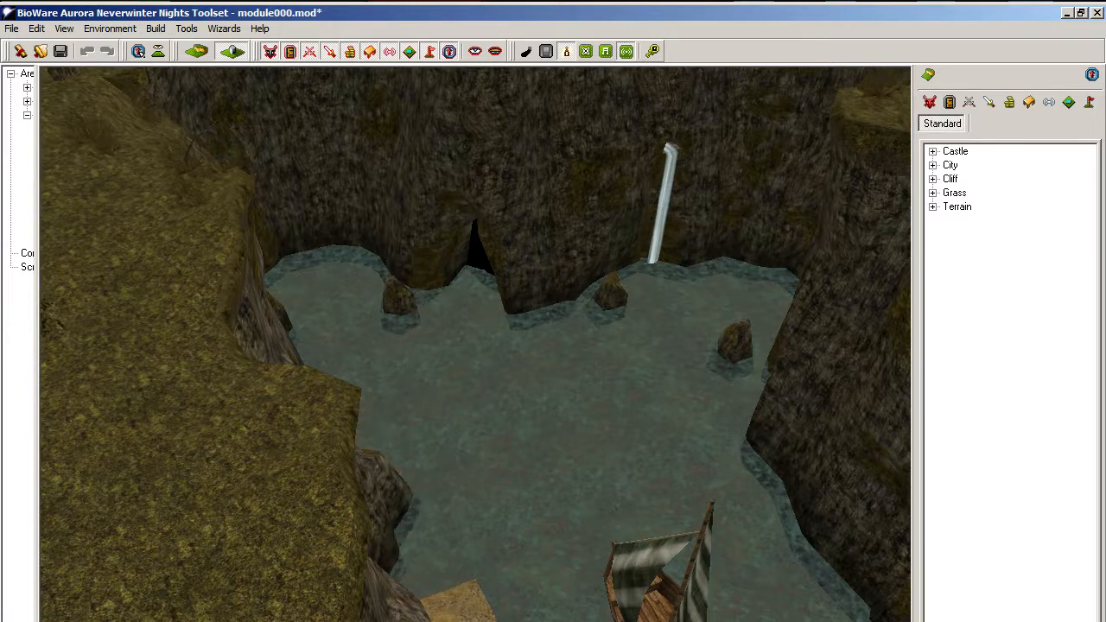